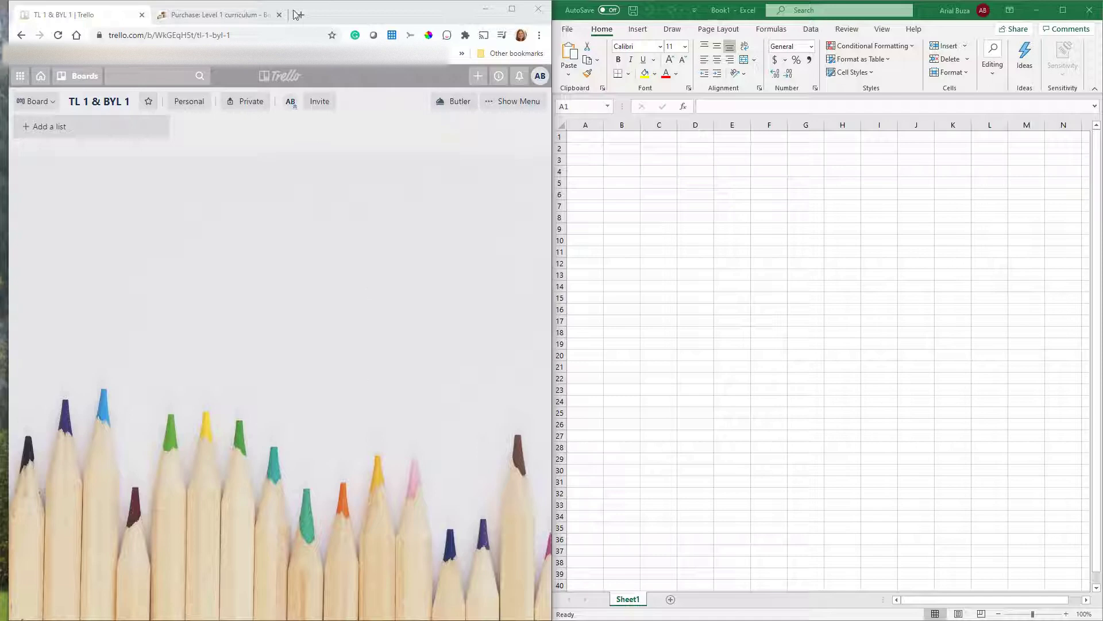
# Copy the Level 1 booklist, from the History titles through the out-of-print Art books, from the curriculum page into Excel at cell A1
pyautogui.click(211, 17)
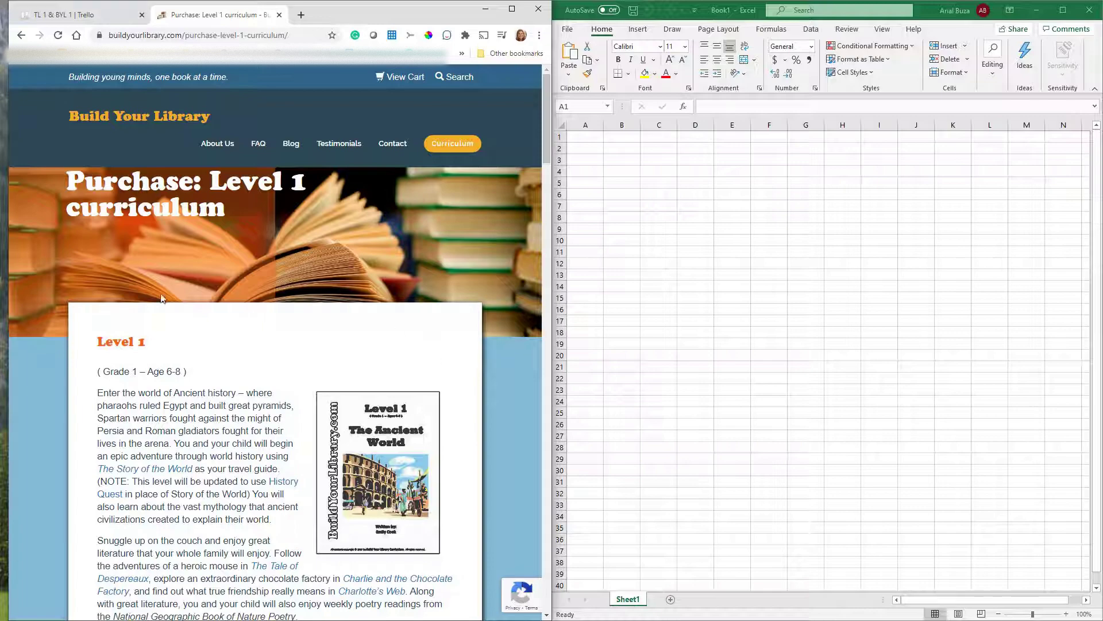
pyautogui.scroll(-9, 389, 414)
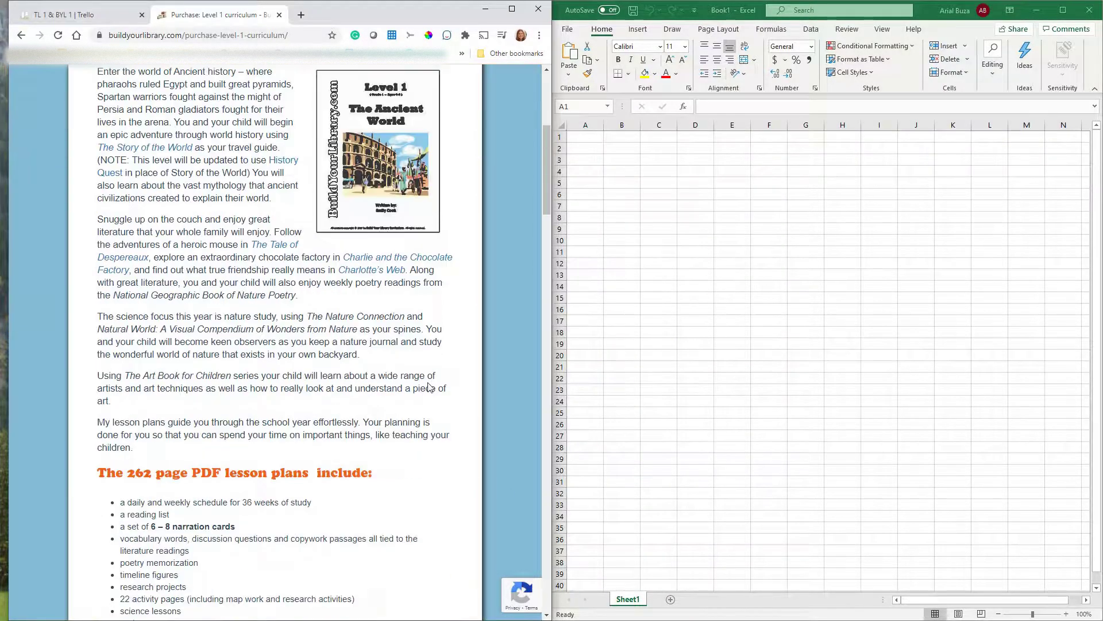
pyautogui.scroll(-13, 442, 377)
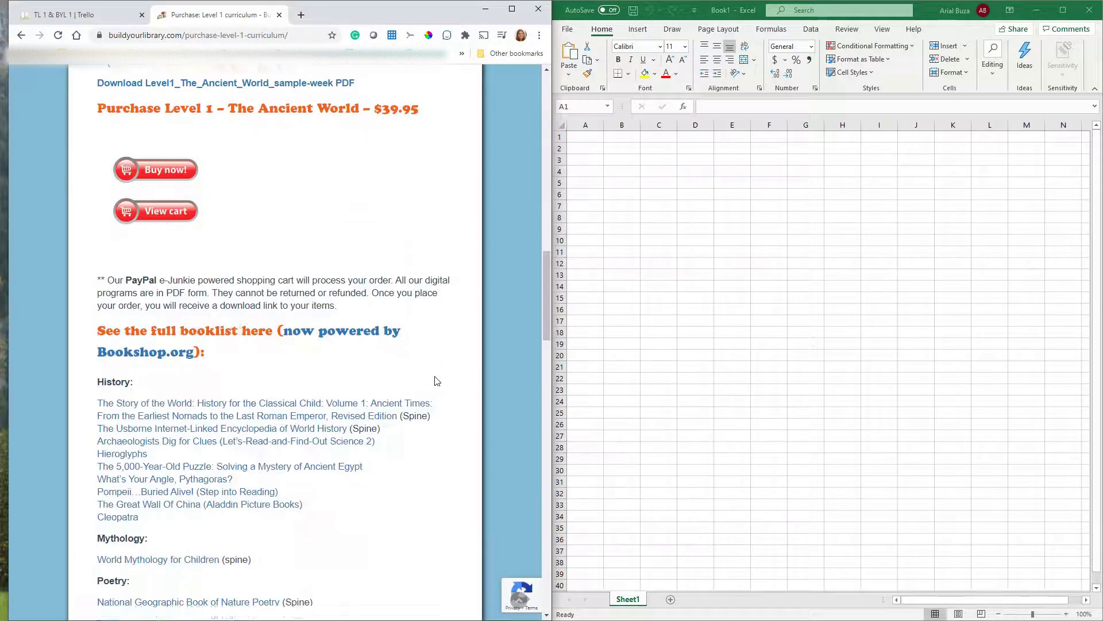
pyautogui.scroll(-6, 361, 467)
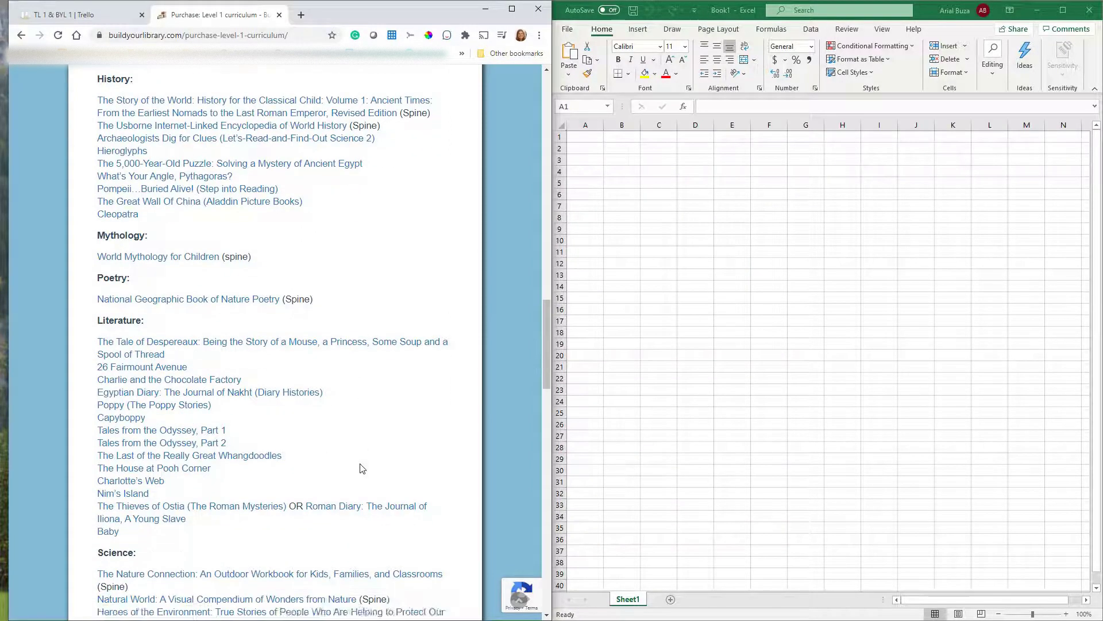
pyautogui.scroll(-3, 361, 466)
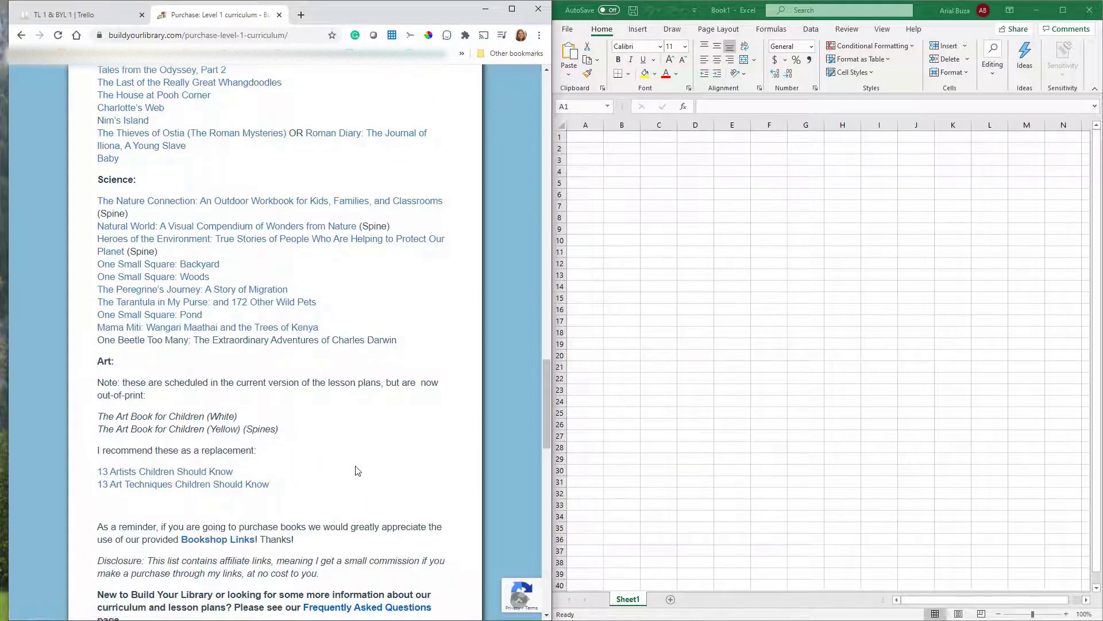
pyautogui.scroll(5, 357, 470)
pyautogui.scroll(3, 339, 461)
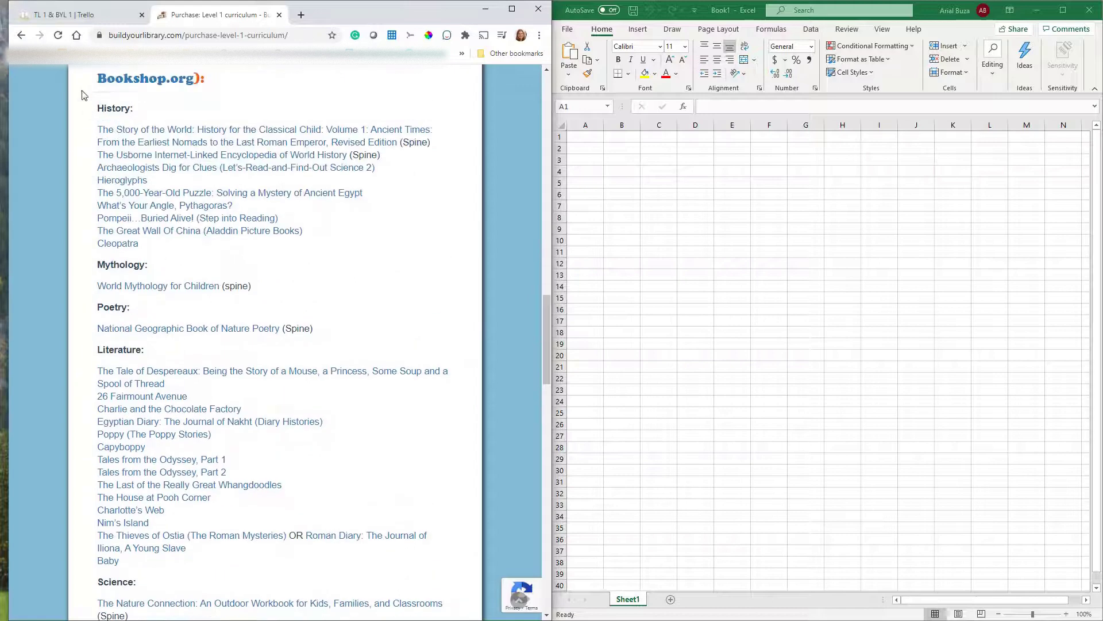
pyautogui.moveTo(97, 130); pyautogui.dragTo(312, 590)
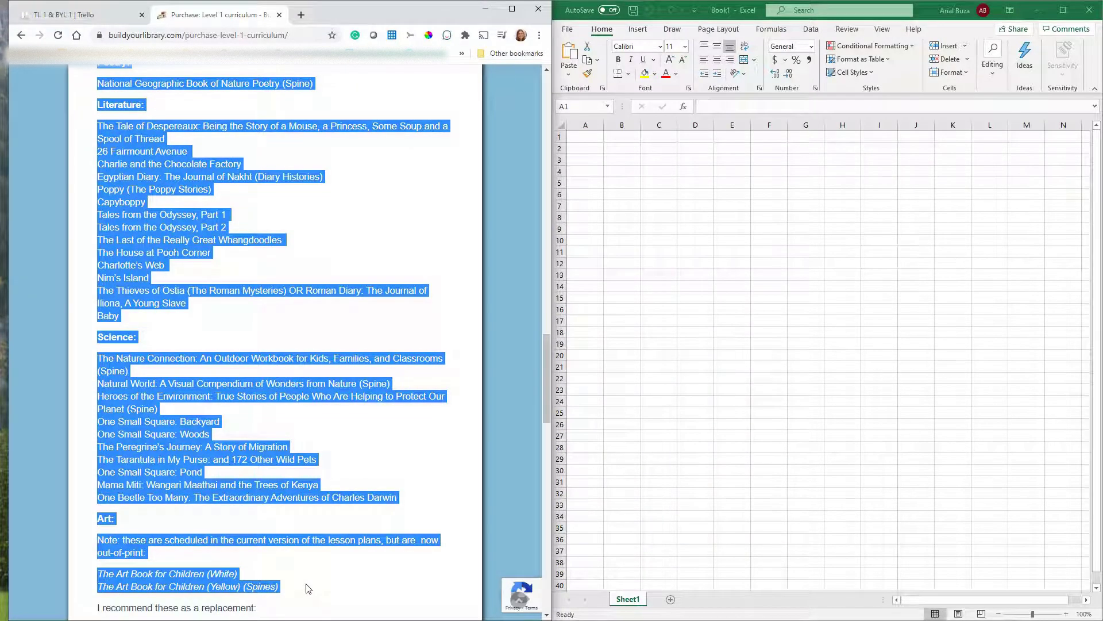
pyautogui.click(591, 140)
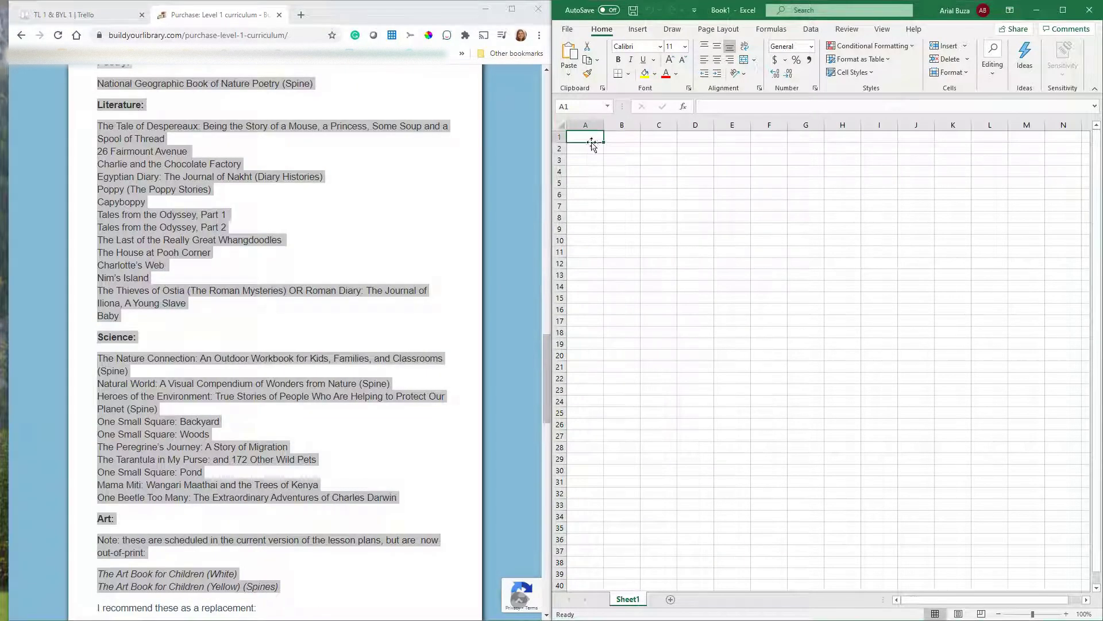
pyautogui.hotkey('ctrl', 'v')
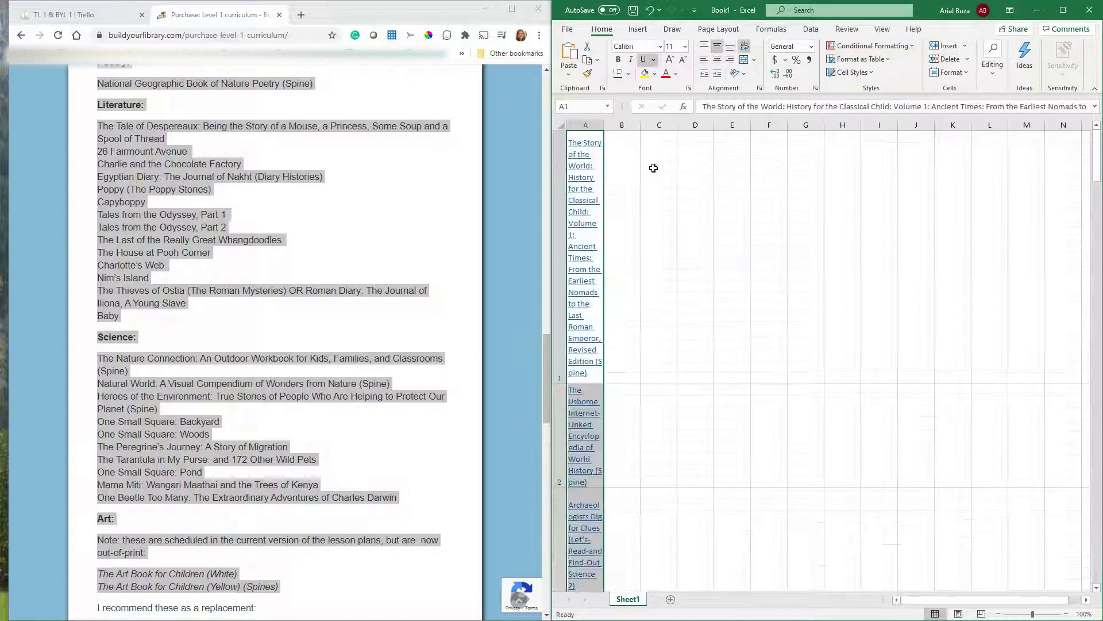
# Widen column A to fit the book titles and autofit the row heights of the whole sheet
pyautogui.moveTo(604, 125); pyautogui.dragTo(830, 128)
pyautogui.click(557, 125)
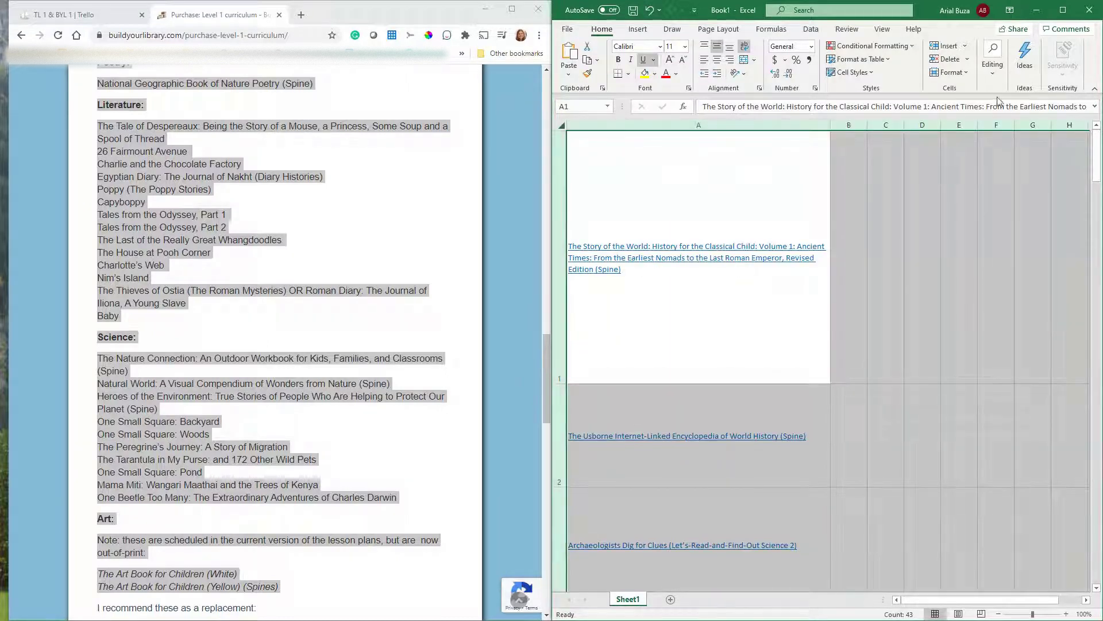
pyautogui.click(960, 76)
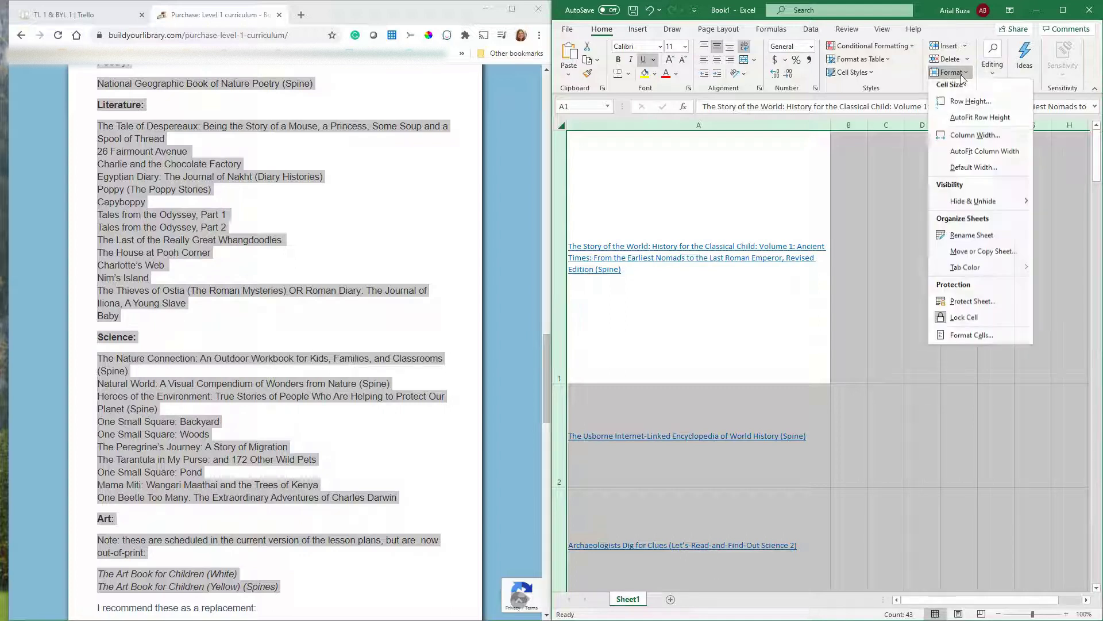
pyautogui.click(980, 120)
pyautogui.click(899, 211)
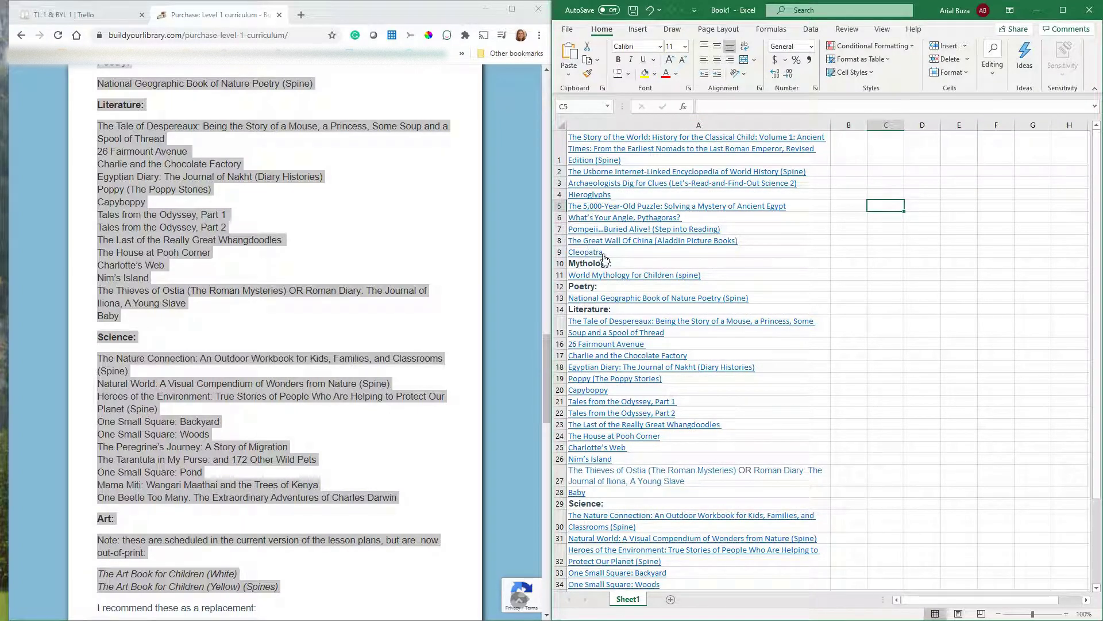
# Delete the subject heading rows Mythology, Poetry, Literature, Science and Art from the sheet
pyautogui.click(560, 263)
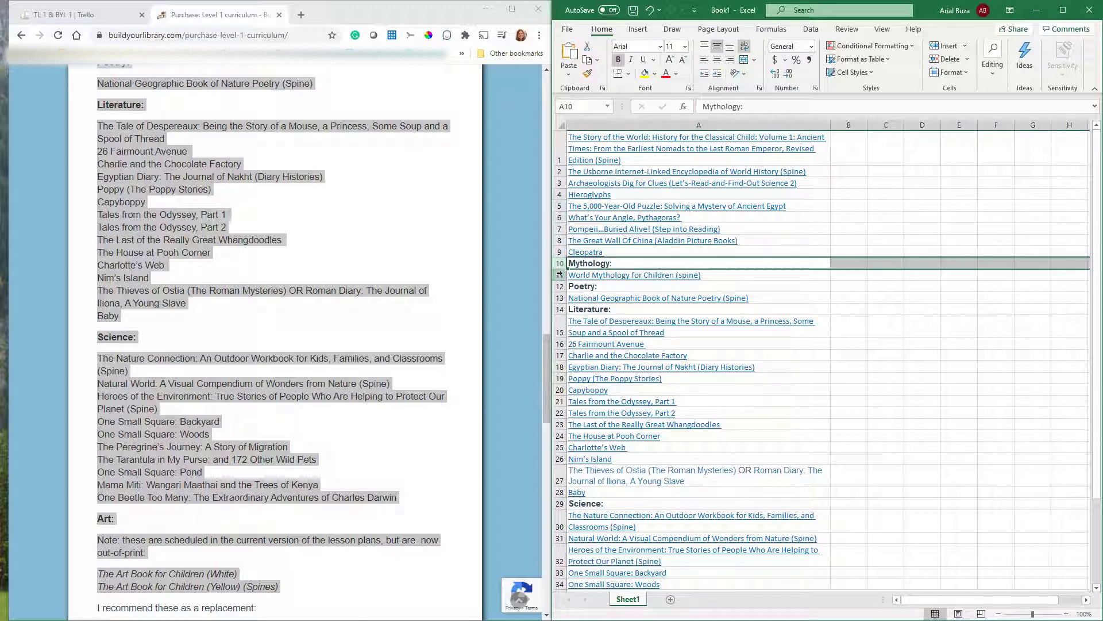
pyautogui.keyDown('ctrl'); pyautogui.click(560, 286); pyautogui.keyUp('ctrl')
pyautogui.keyDown('ctrl'); pyautogui.click(559, 310); pyautogui.keyUp('ctrl')
pyautogui.keyDown('ctrl'); pyautogui.click(559, 503); pyautogui.keyUp('ctrl')
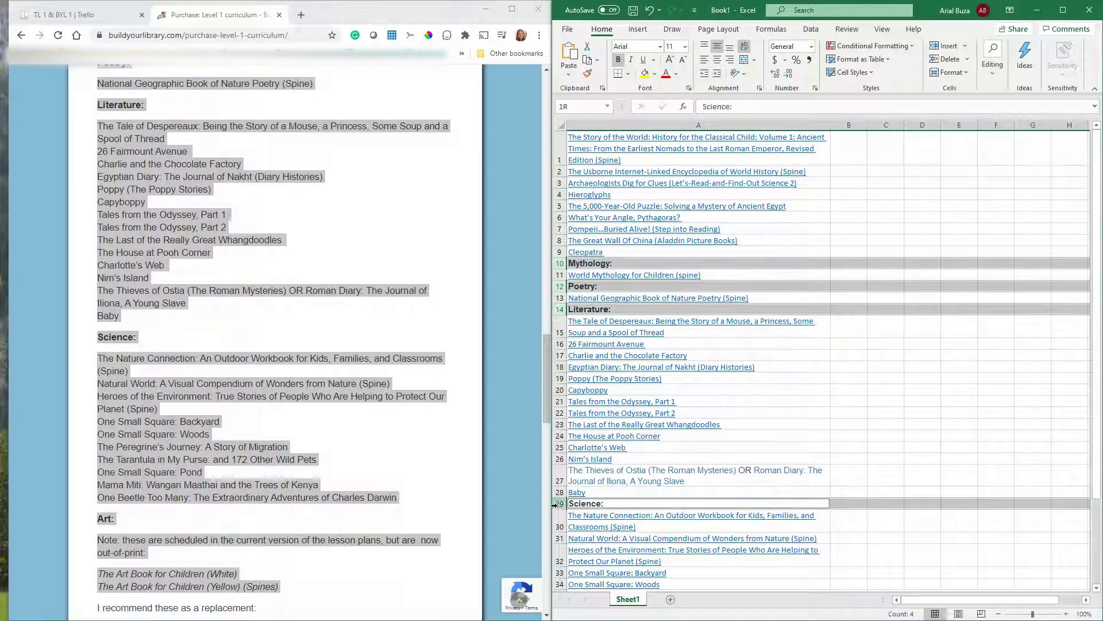
pyautogui.scroll(-5, 559, 494)
pyautogui.keyDown('ctrl'); pyautogui.click(559, 446); pyautogui.keyUp('ctrl')
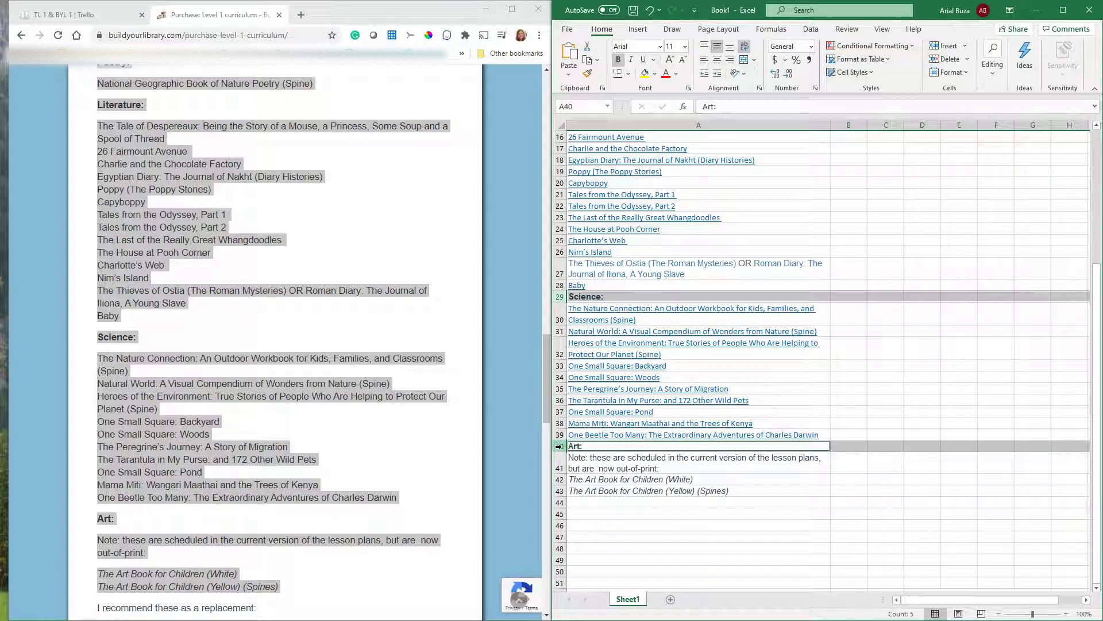
pyautogui.rightClick(560, 446)
pyautogui.click(606, 354)
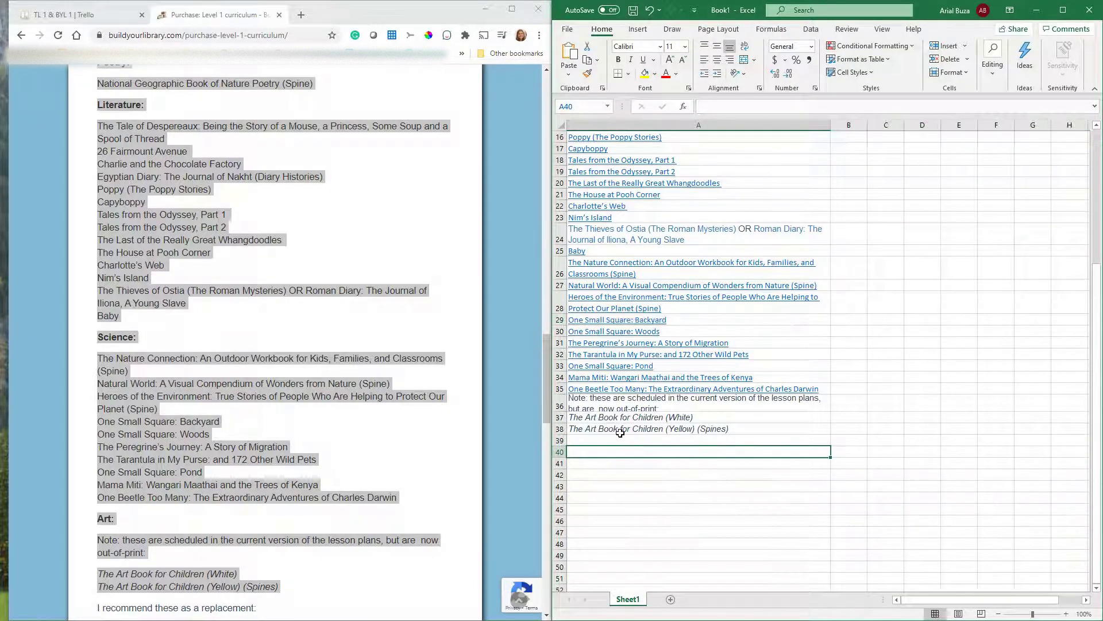
# Delete the out-of-print note row and the two Art Book for Children rows below it
pyautogui.moveTo(560, 403); pyautogui.dragTo(560, 428)
pyautogui.rightClick(560, 429)
pyautogui.click(603, 334)
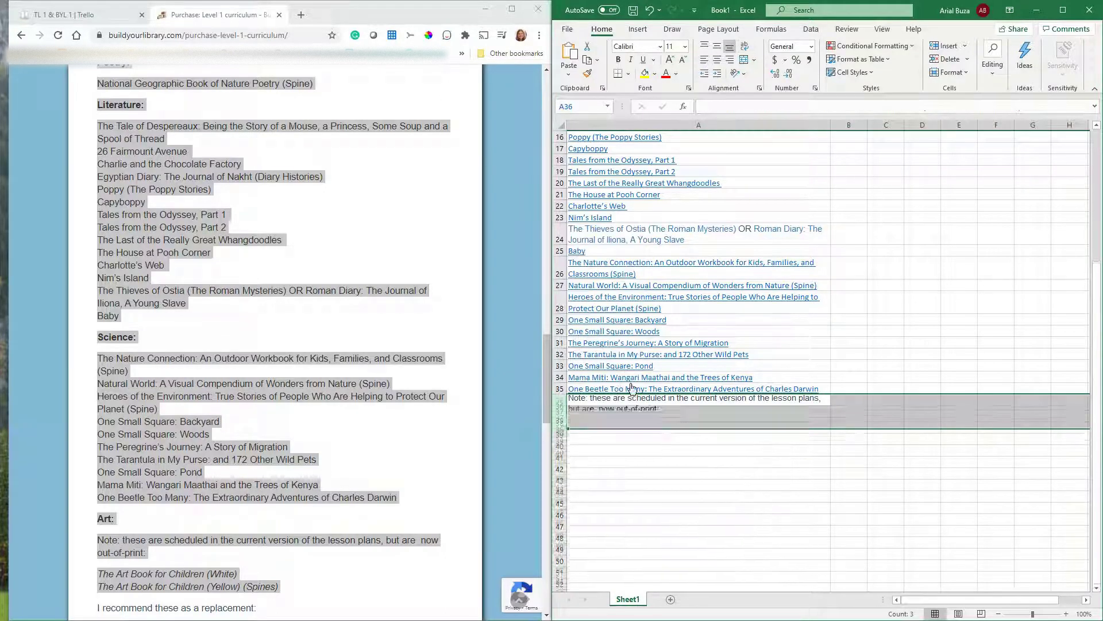
# Copy the book titles in A1:A35 and paste them as values only into column B starting at B2
pyautogui.scroll(5, 632, 387)
pyautogui.moveTo(788, 151); pyautogui.dragTo(753, 558)
pyautogui.hotkey('ctrl', 'c')
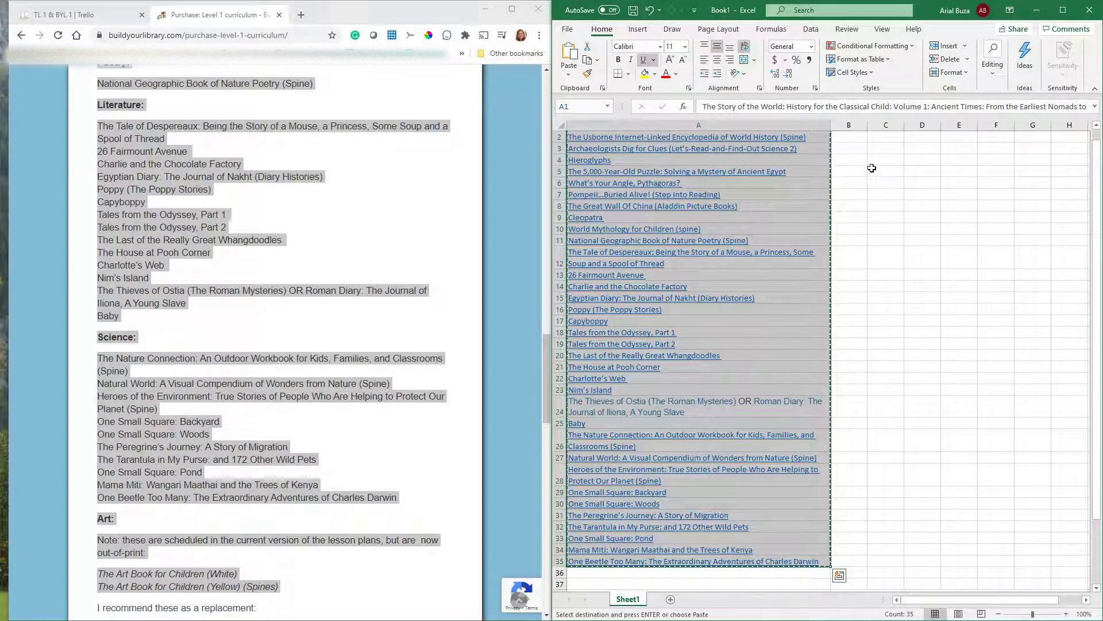
pyautogui.click(852, 135)
pyautogui.rightClick(852, 136)
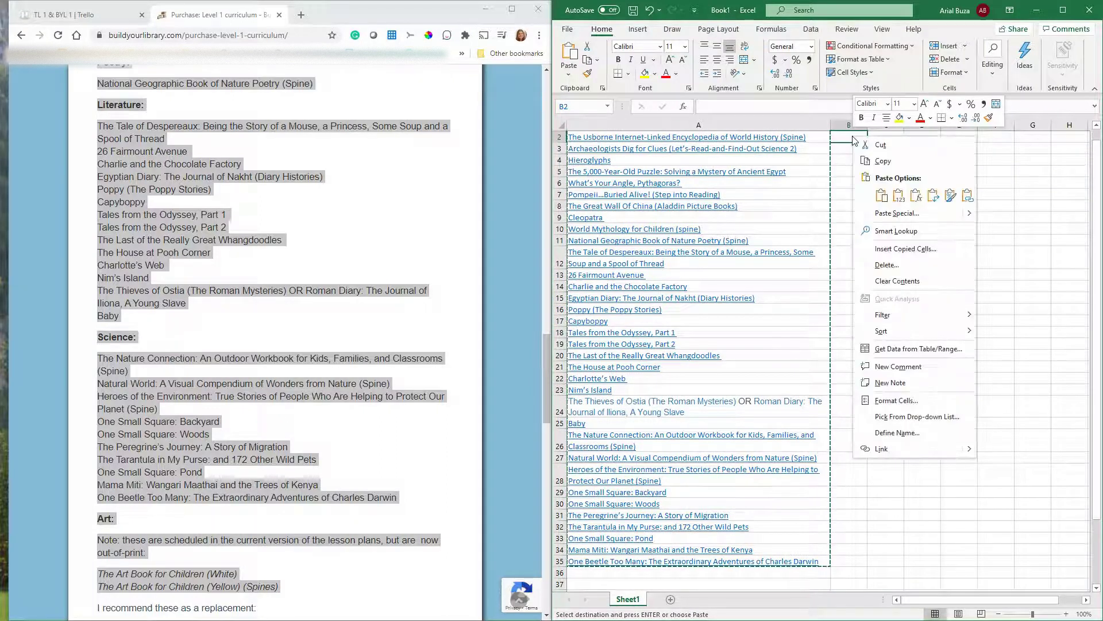
pyautogui.click(912, 215)
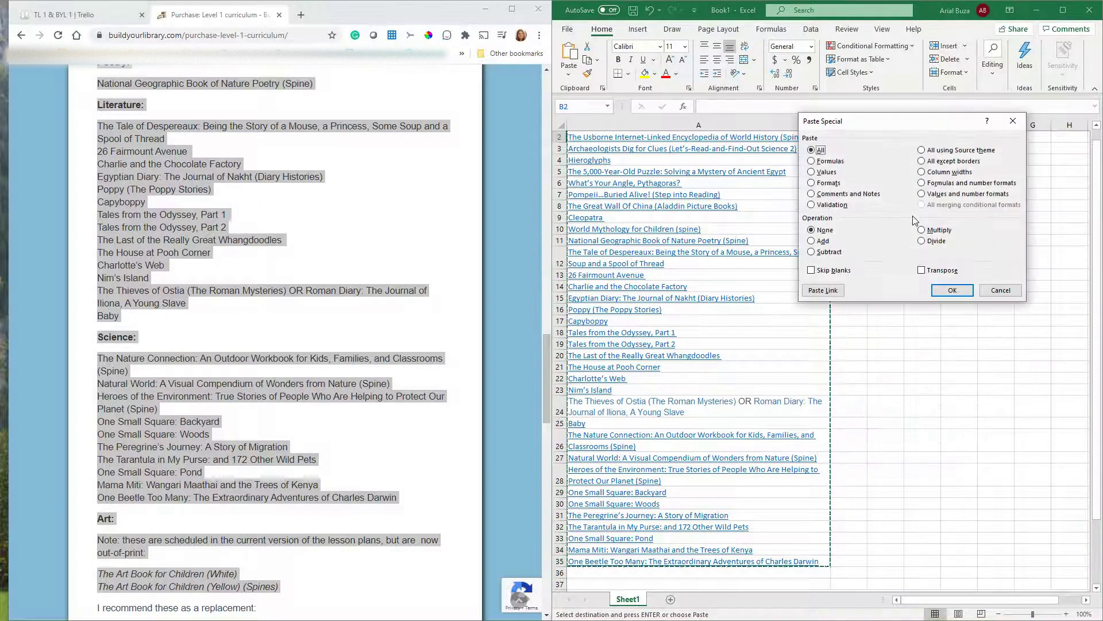
pyautogui.click(828, 173)
pyautogui.click(945, 290)
pyautogui.click(1029, 366)
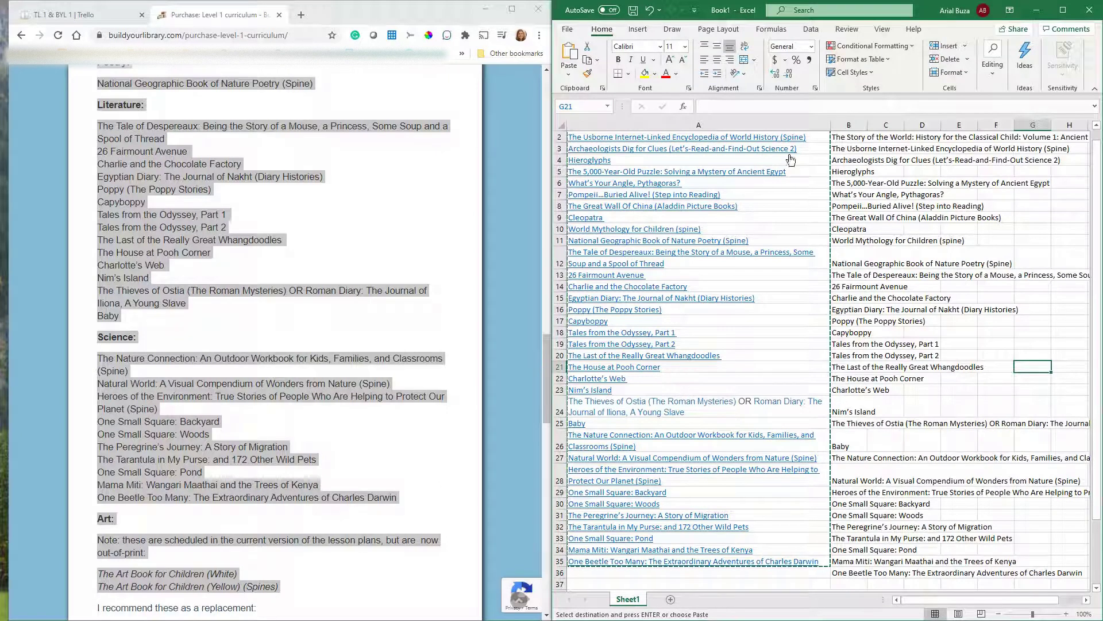
# Delete the column of hyperlinked titles and widen the remaining plain-text title column
pyautogui.click(739, 125)
pyautogui.rightClick(738, 126)
pyautogui.click(768, 236)
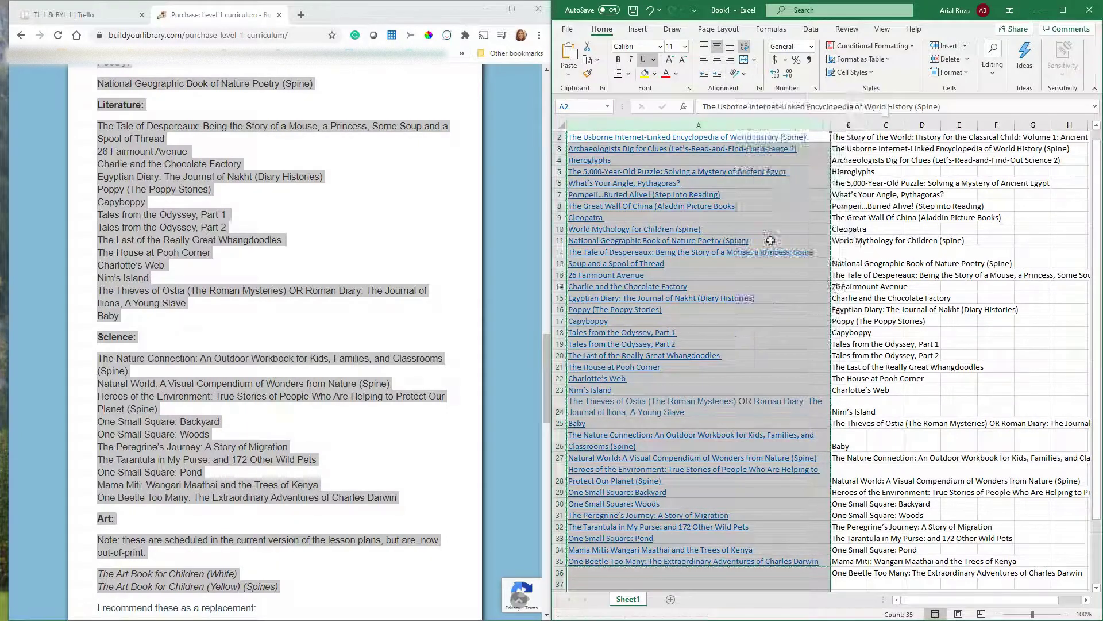
pyautogui.click(806, 333)
pyautogui.moveTo(603, 124); pyautogui.dragTo(929, 140)
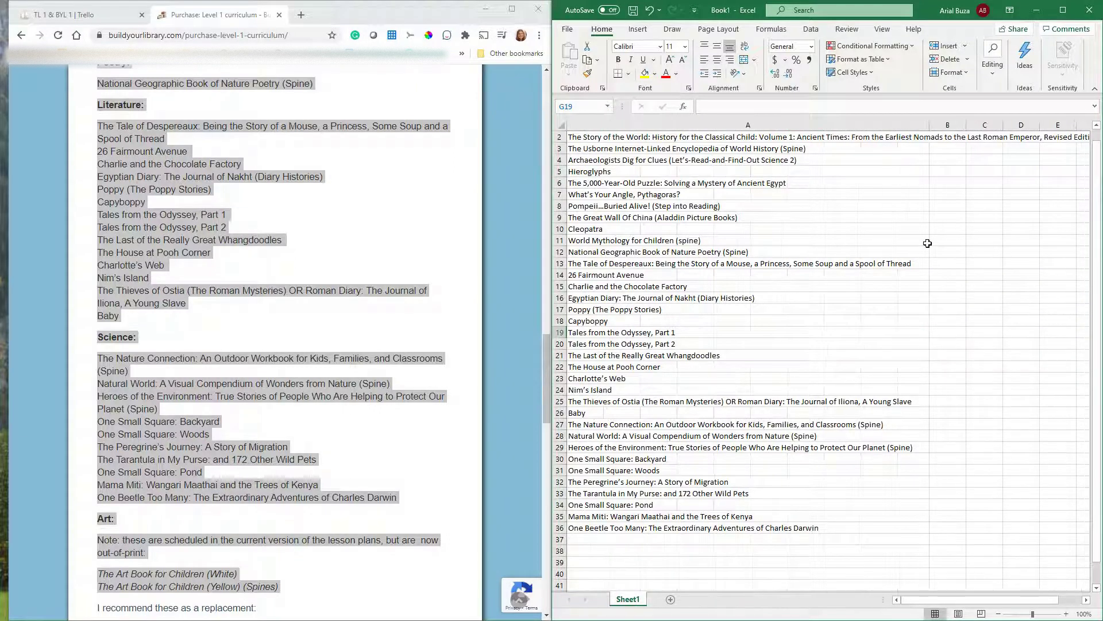
pyautogui.scroll(1, 687, 499)
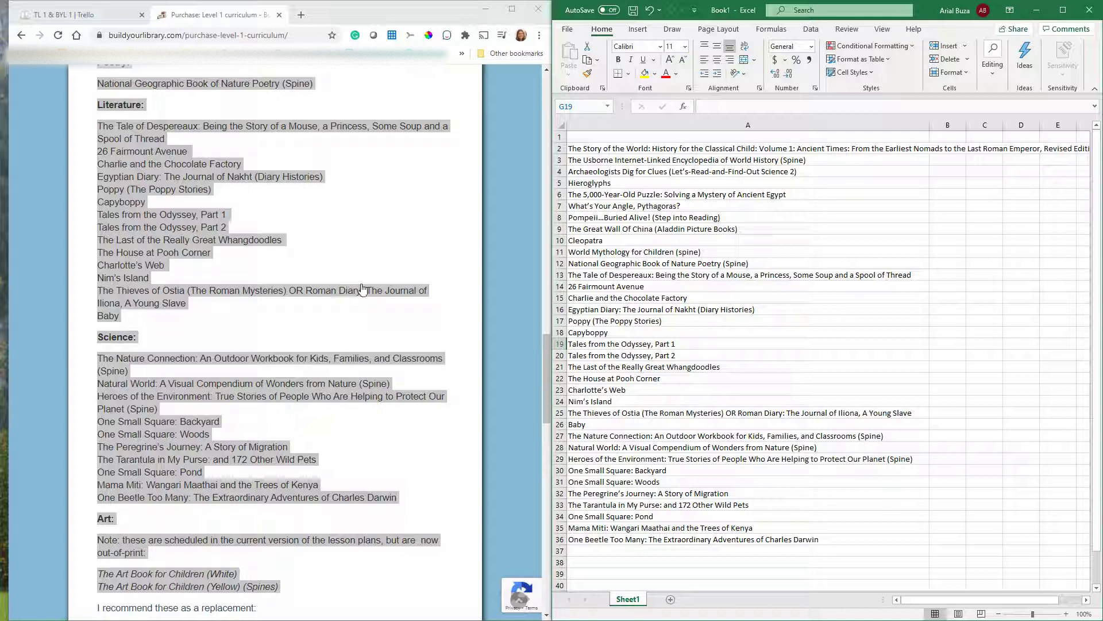
# Switch to the TL 1 & BYL 1 board in Trello and add a list titled BYL Booklist
pyautogui.click(80, 17)
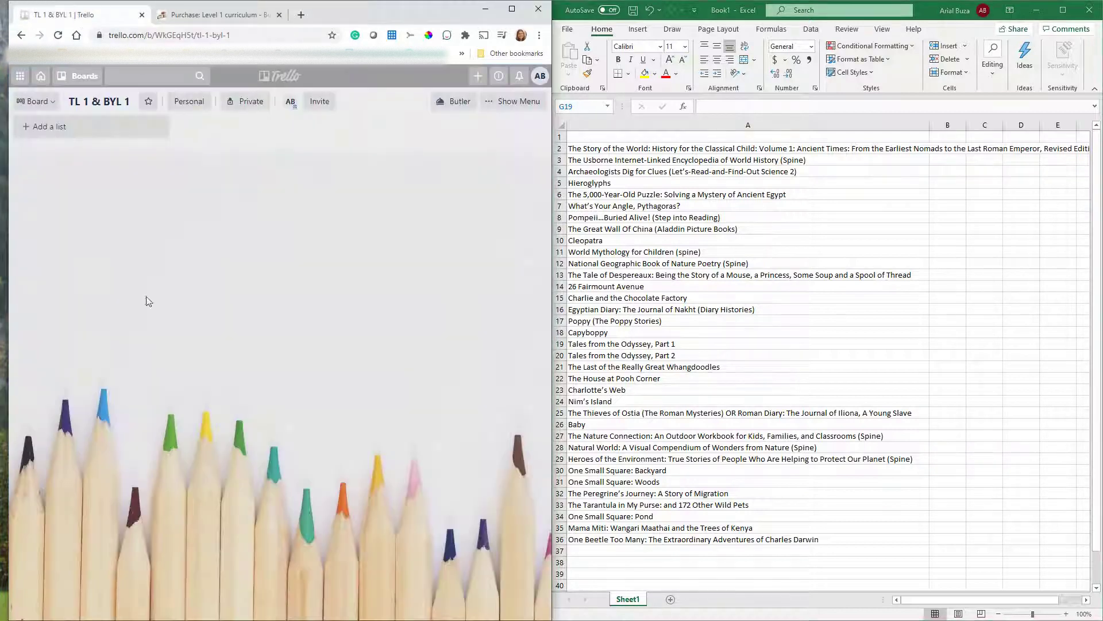
pyautogui.click(93, 126)
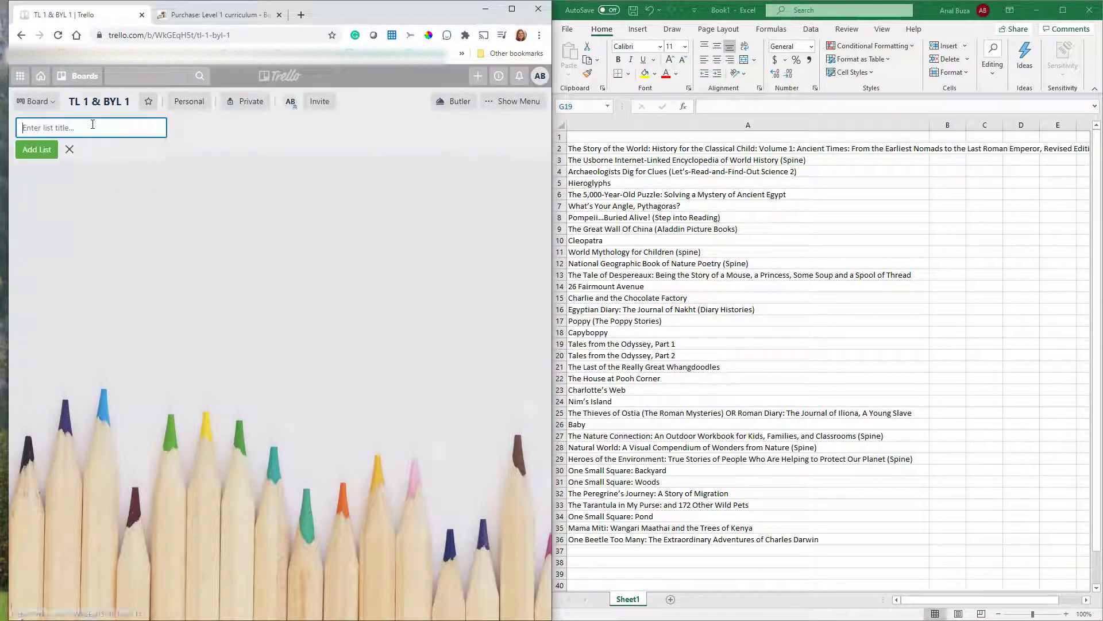
pyautogui.write('BYL')
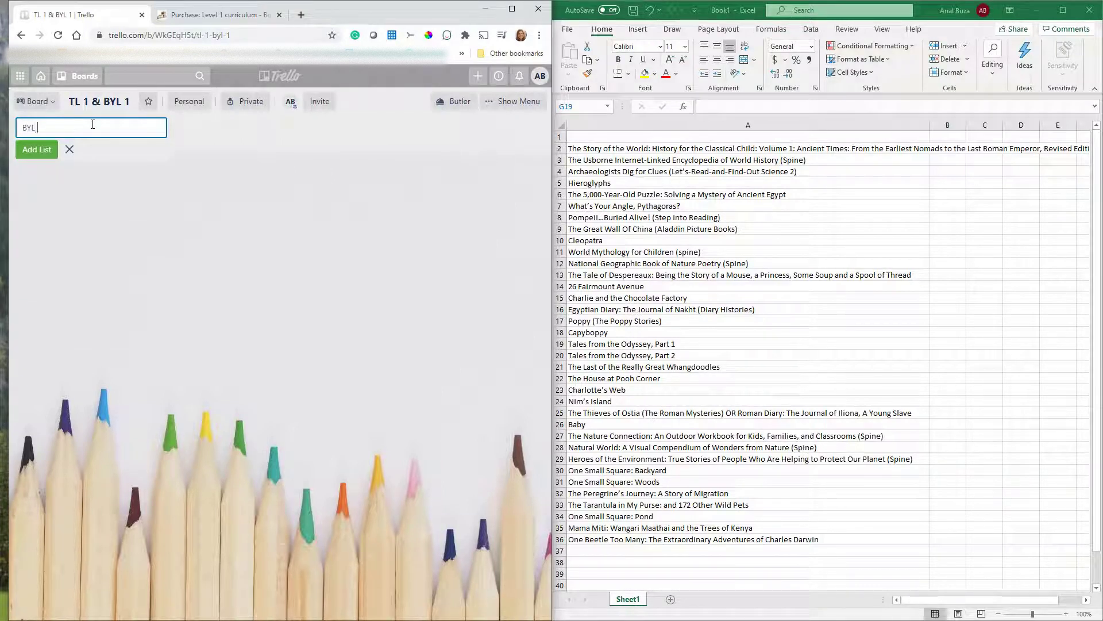
pyautogui.write(' Booklist')
pyautogui.press('Return')
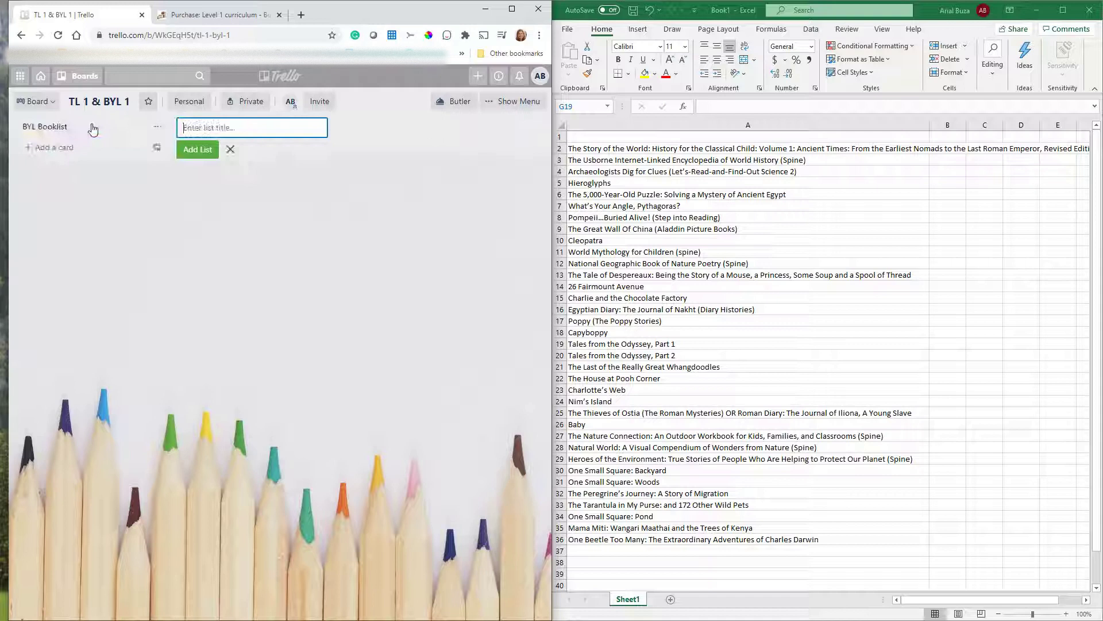
pyautogui.click(82, 127)
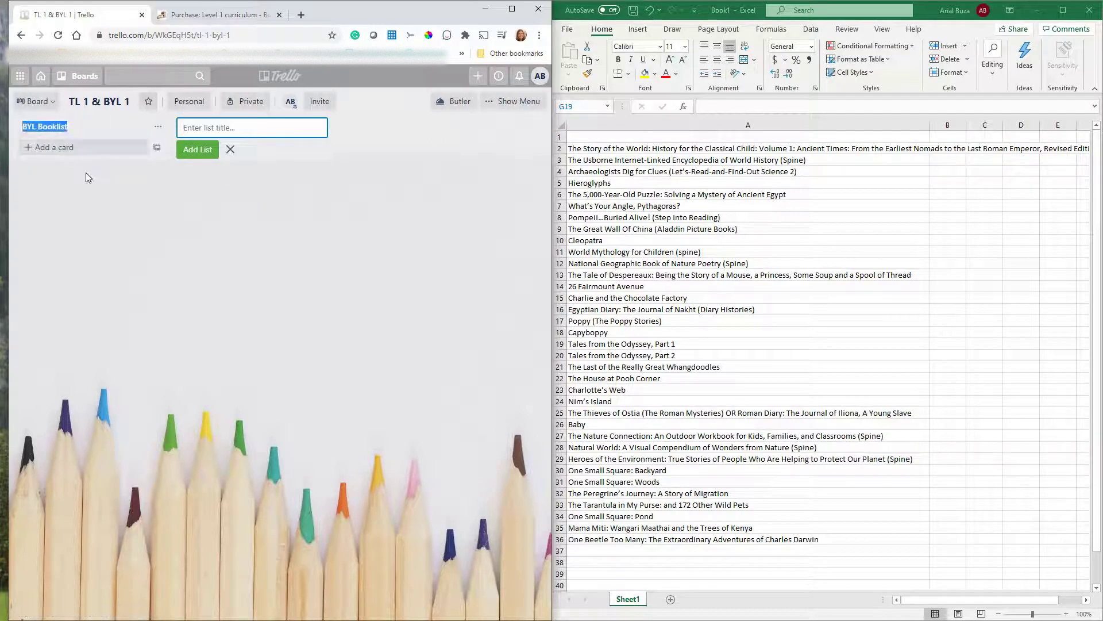
pyautogui.click(94, 197)
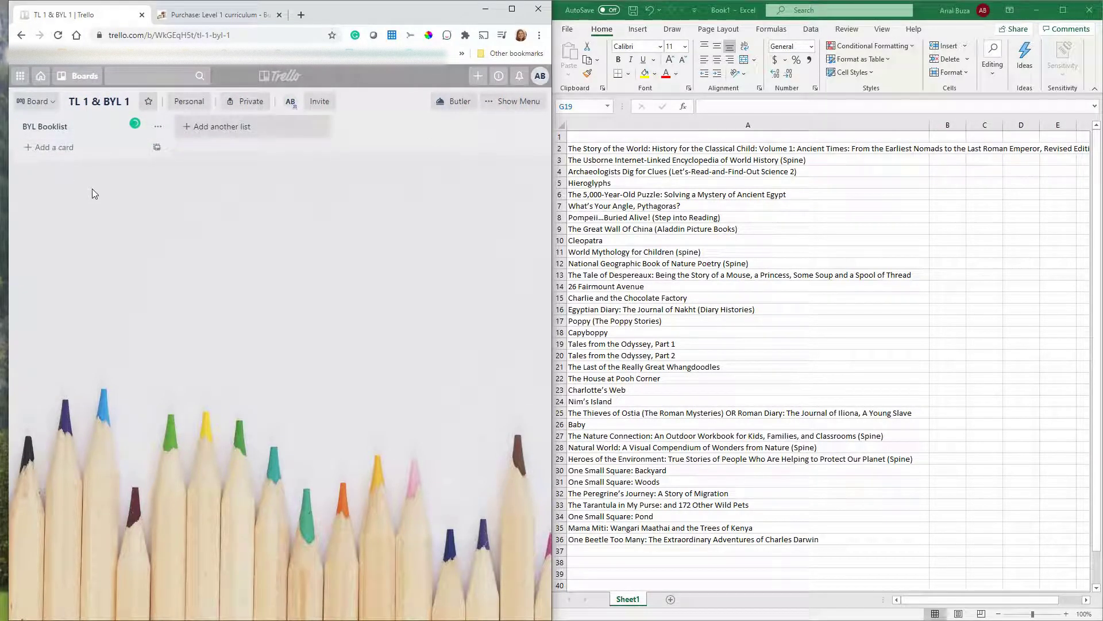
# Copy the titles in A2:A36 of the Excel sheet and paste them into a new card in the BYL Booklist list
pyautogui.click(66, 147)
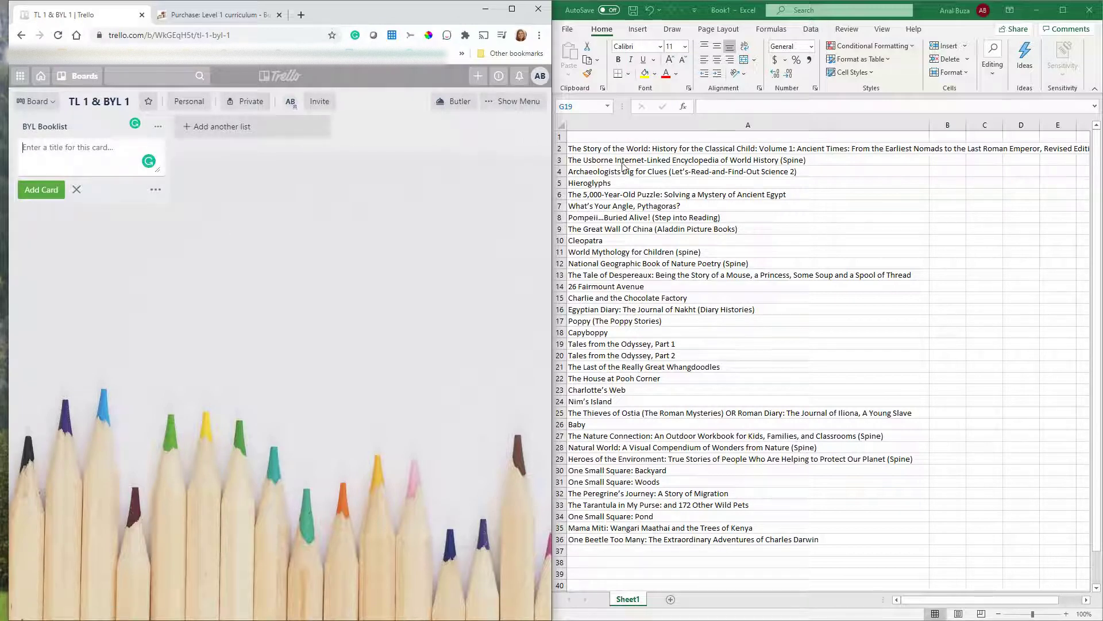
pyautogui.click(641, 147)
pyautogui.moveTo(640, 146); pyautogui.dragTo(654, 537)
pyautogui.hotkey('ctrl', 'c')
pyautogui.click(80, 149)
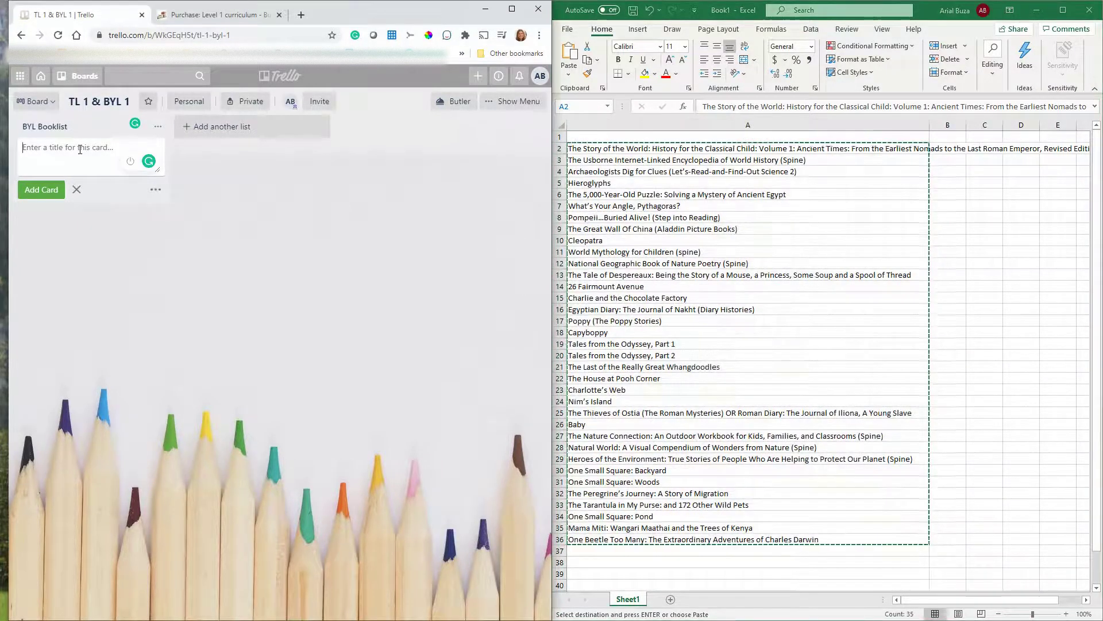
pyautogui.rightClick(80, 150)
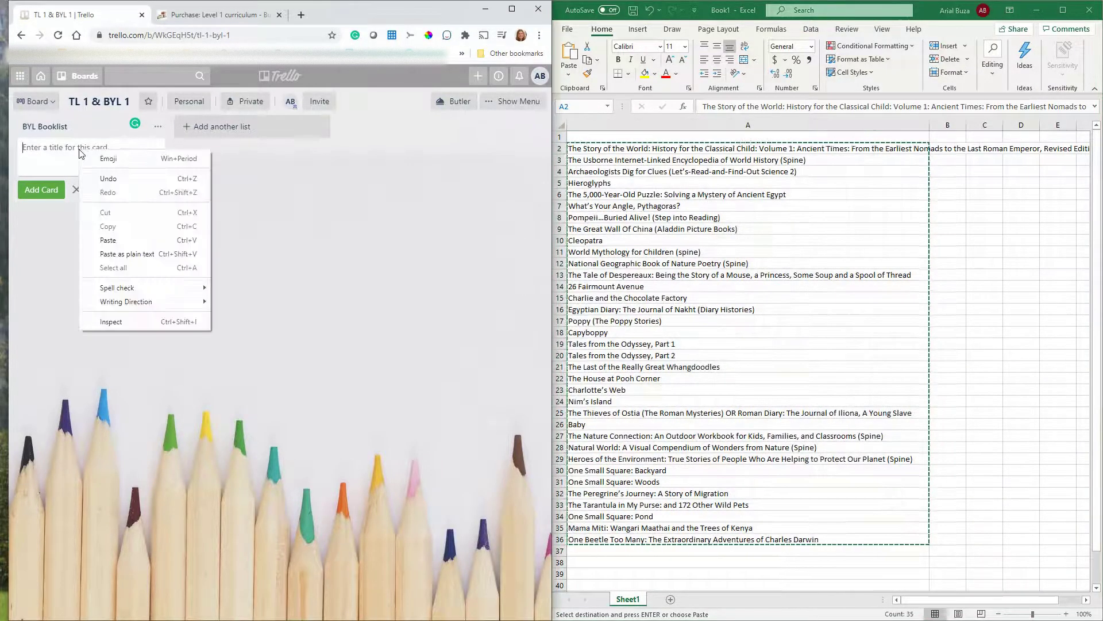
pyautogui.click(108, 240)
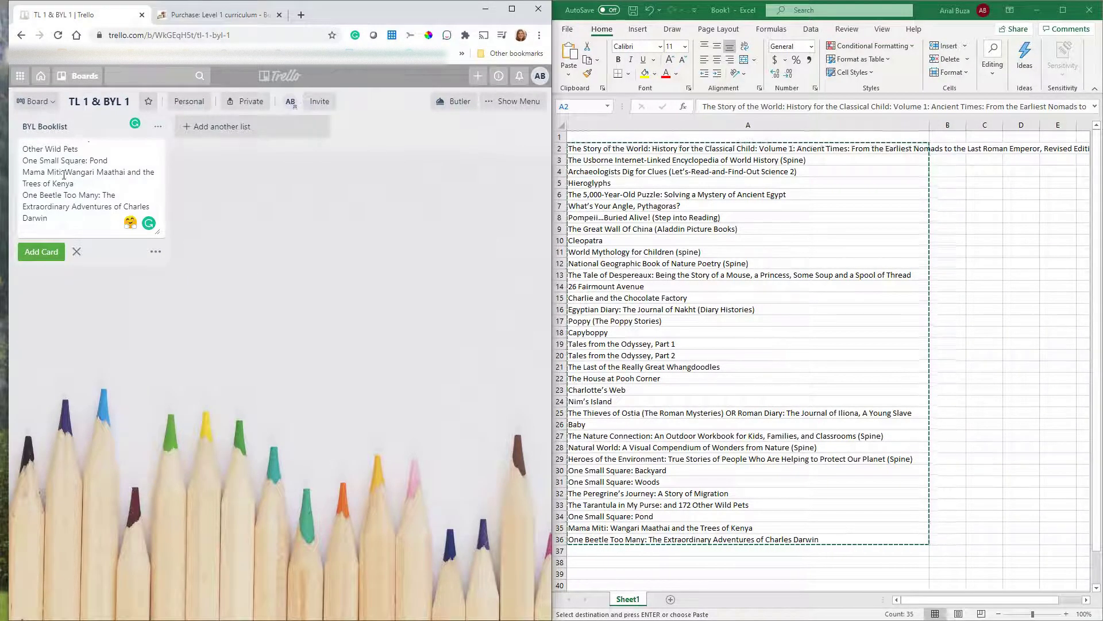
# Add the pasted titles as 35 separate cards, one per line, and review the list from its first card
pyautogui.click(48, 248)
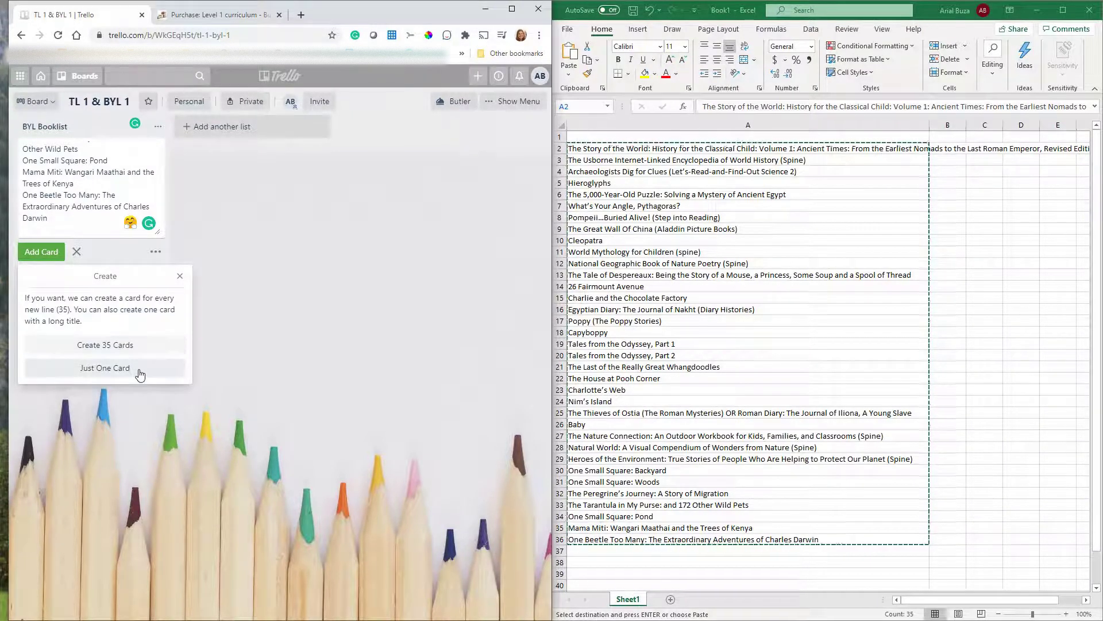
pyautogui.click(114, 346)
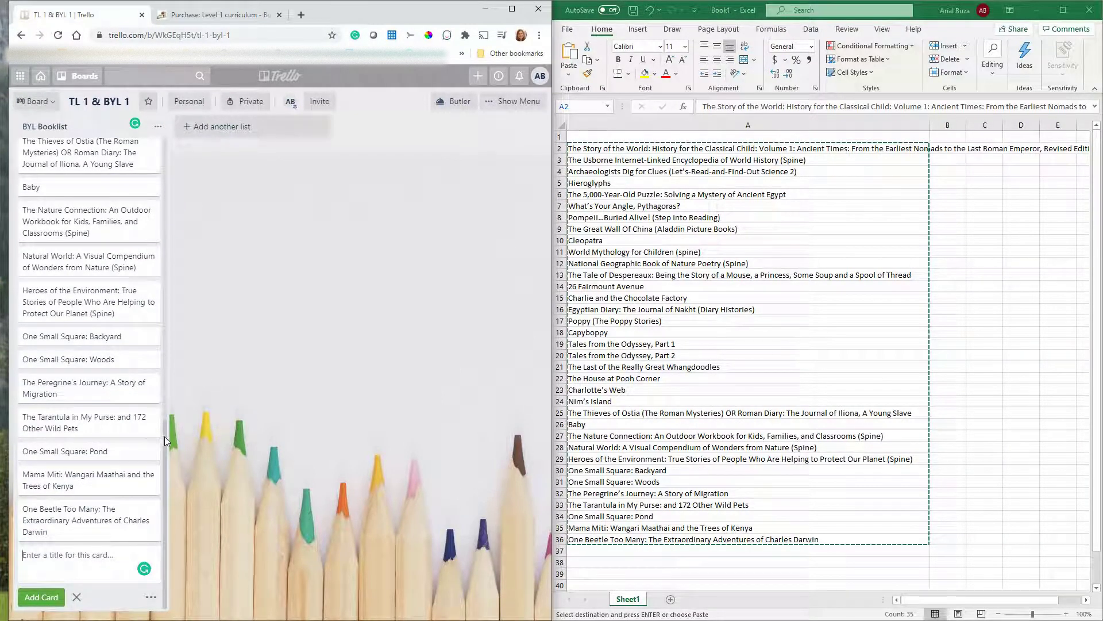
pyautogui.moveTo(164, 436); pyautogui.dragTo(160, 143)
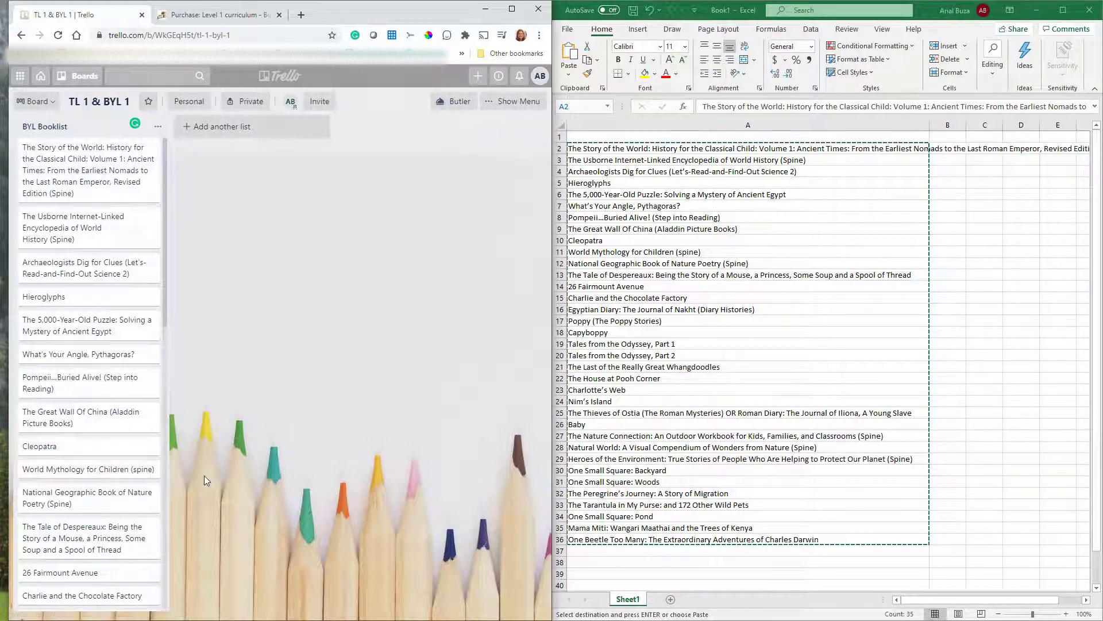
pyautogui.moveTo(163, 205); pyautogui.dragTo(208, 185)
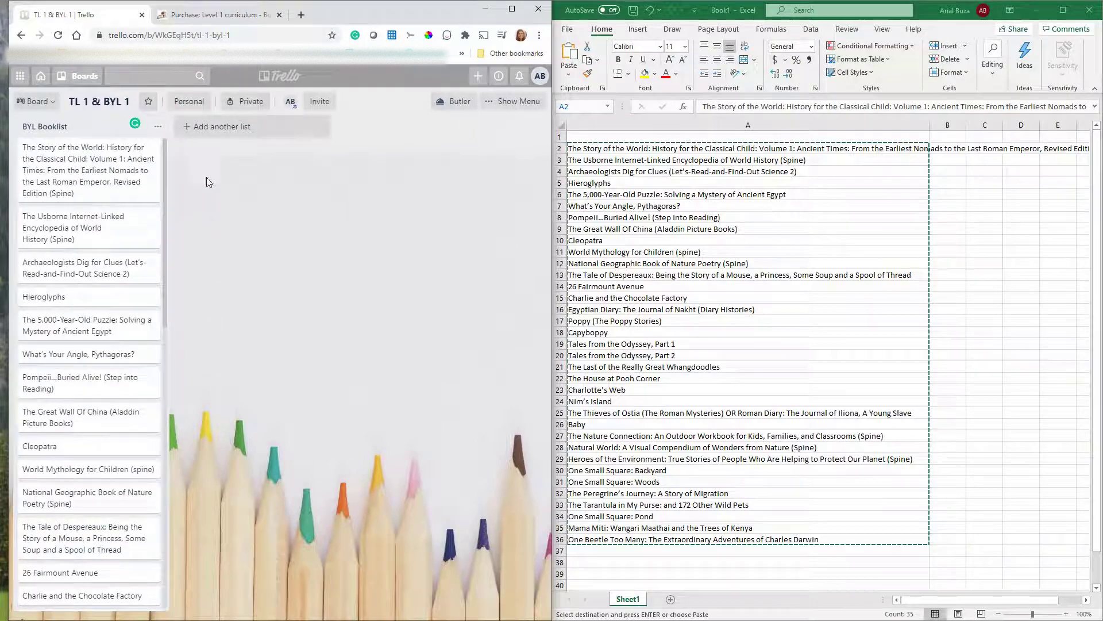